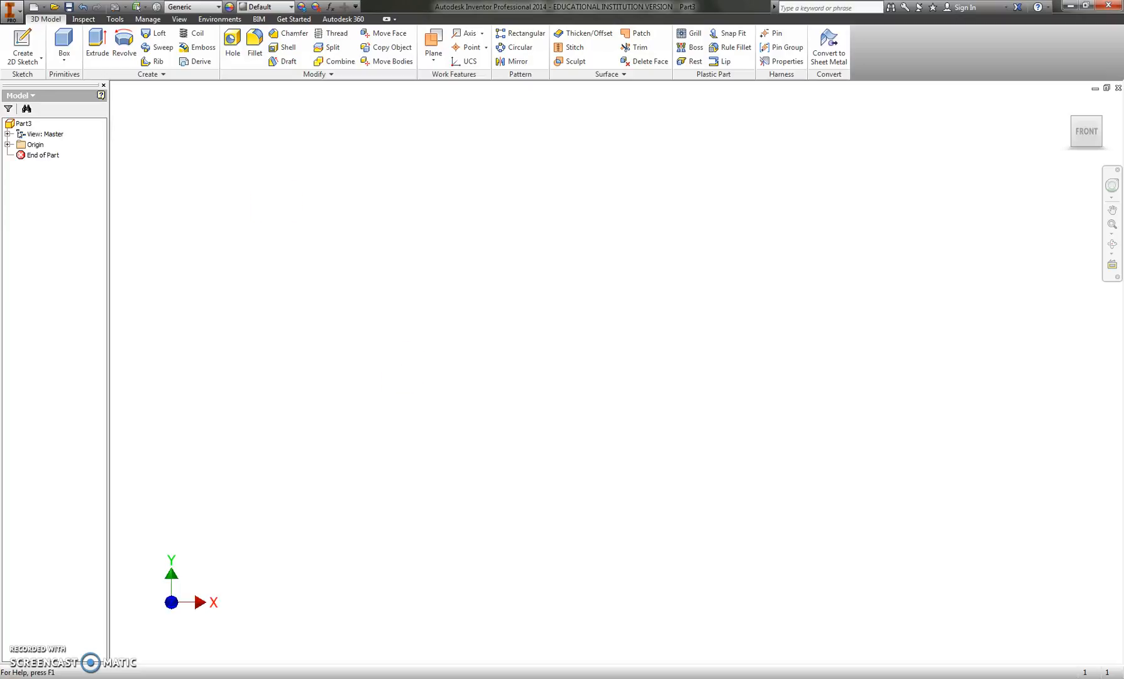
Save the new part as pegBoardLeg, replacing the existing file of that name.
{"action": "left_click", "coordinate": [12, 10]}
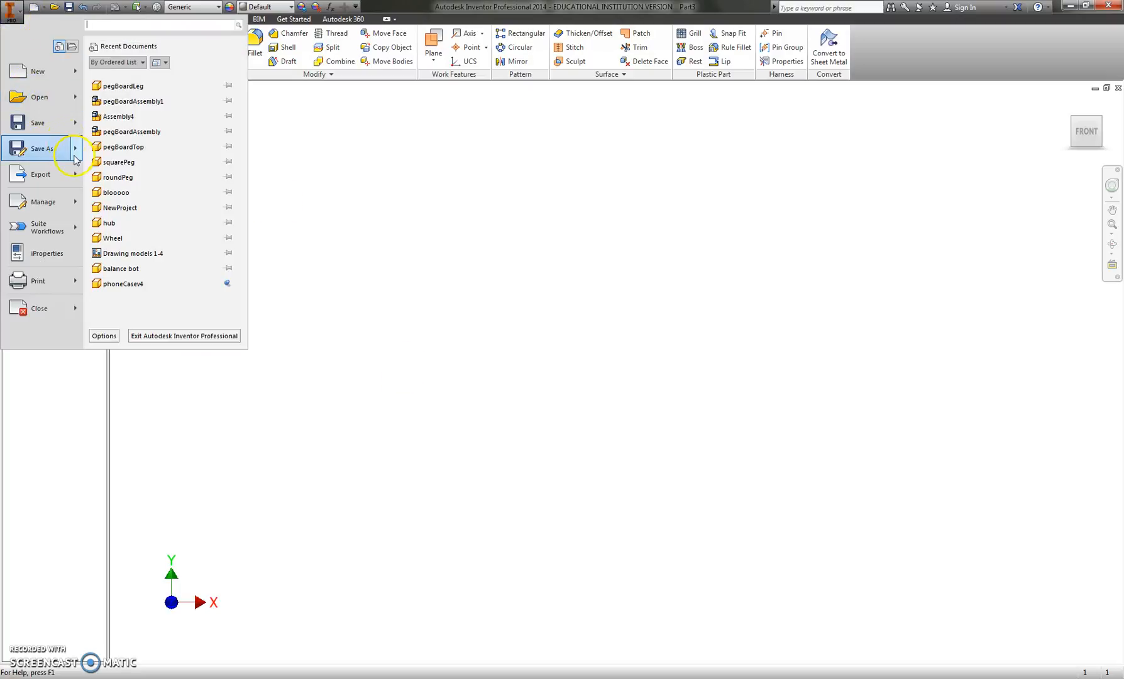
{"action": "left_click", "coordinate": [38, 148]}
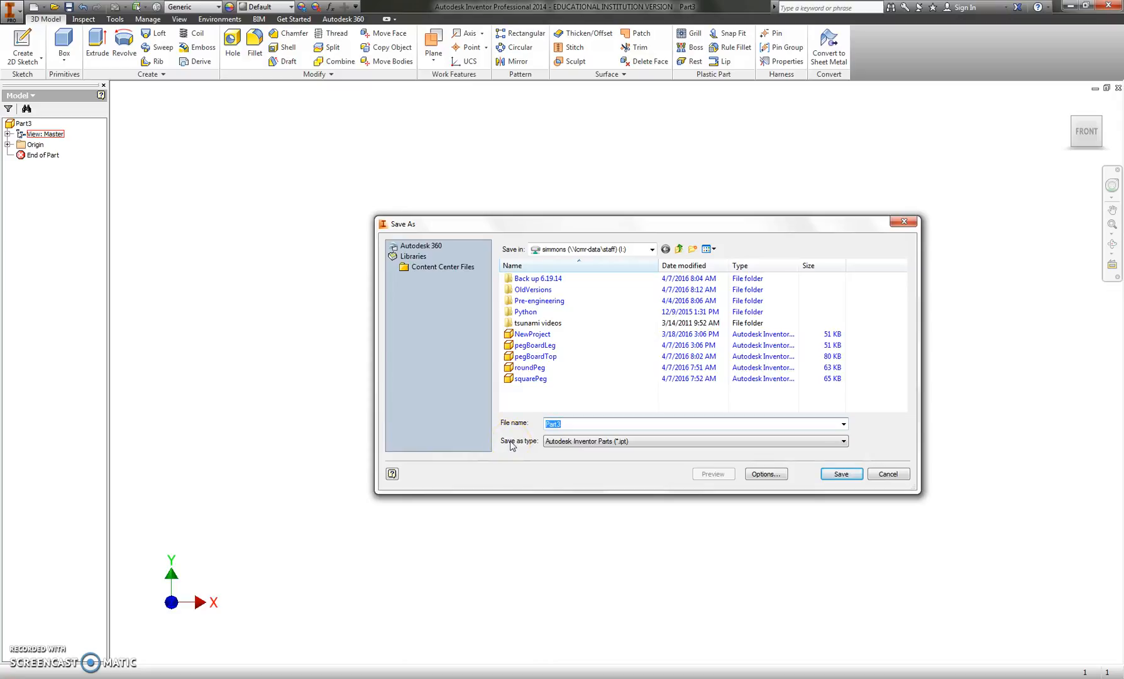
{"action": "type", "text": "pegB"}
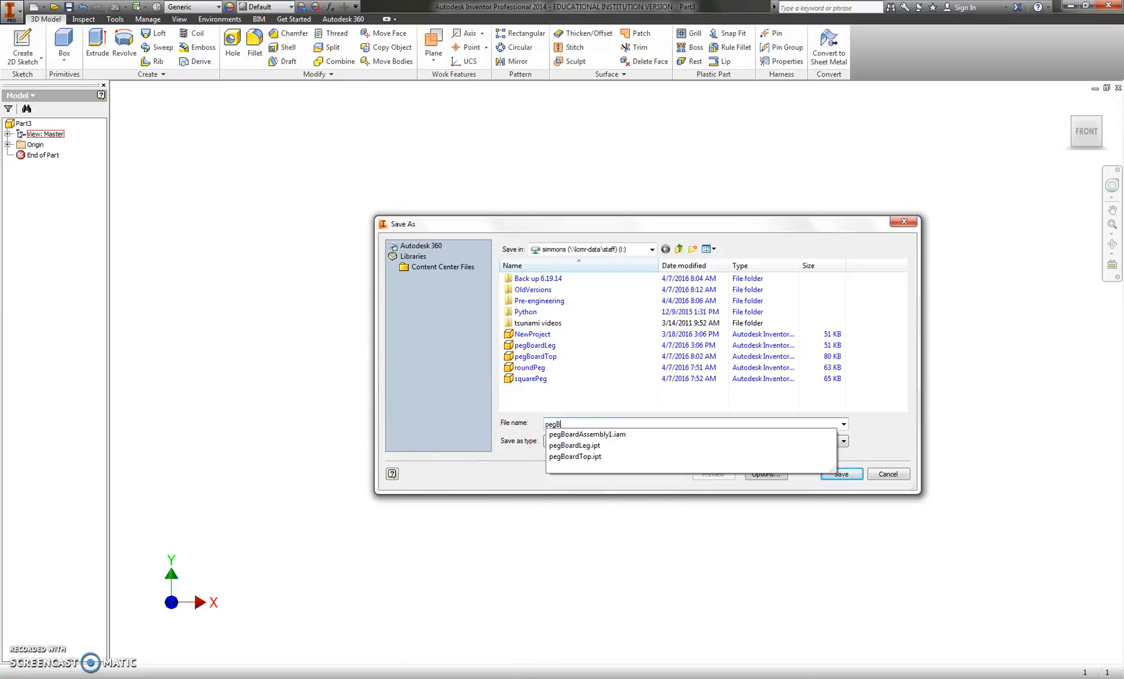
{"action": "type", "text": "oardLe"}
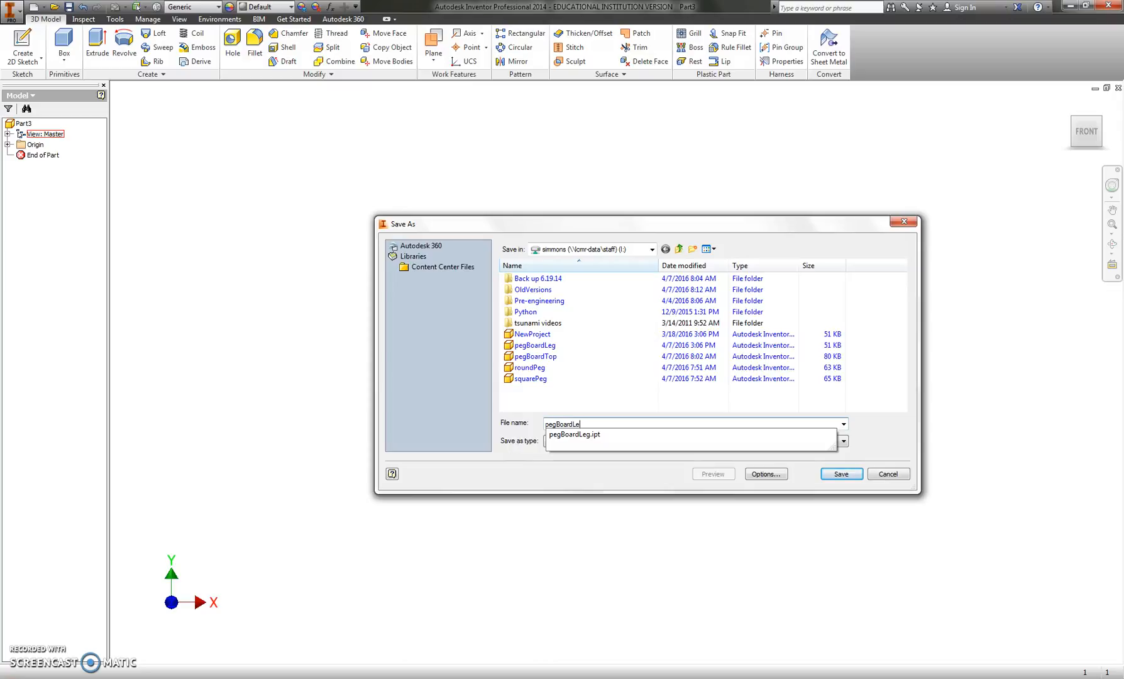
{"action": "type", "text": "g"}
{"action": "key", "text": "Return"}
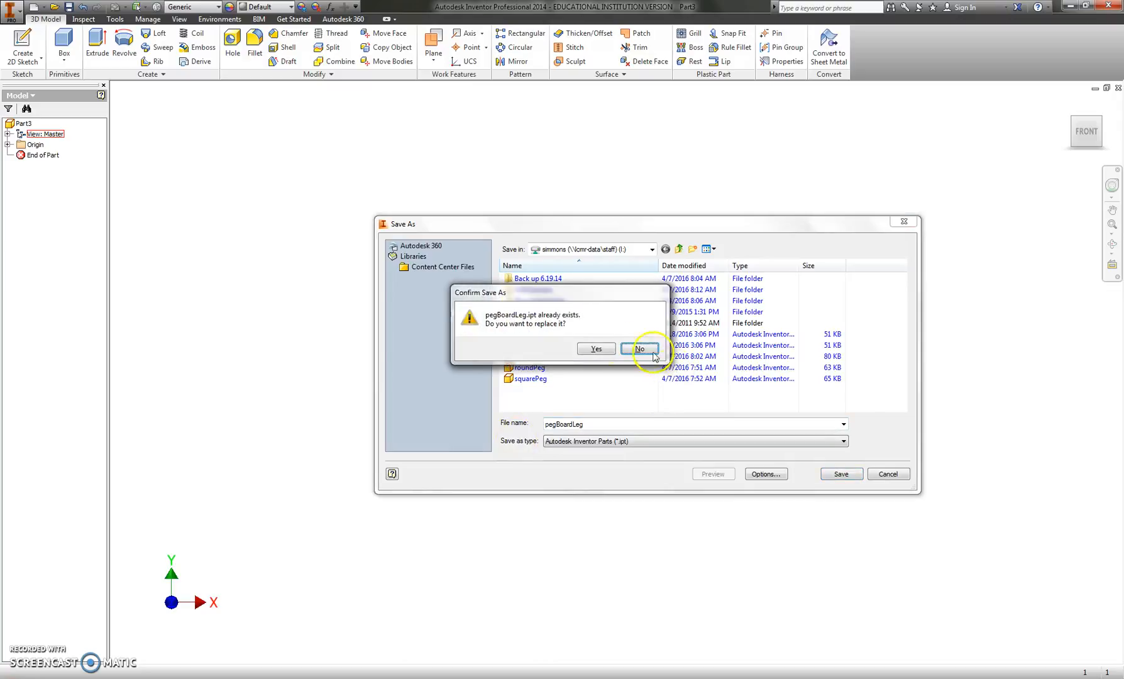
{"action": "left_click", "coordinate": [594, 350]}
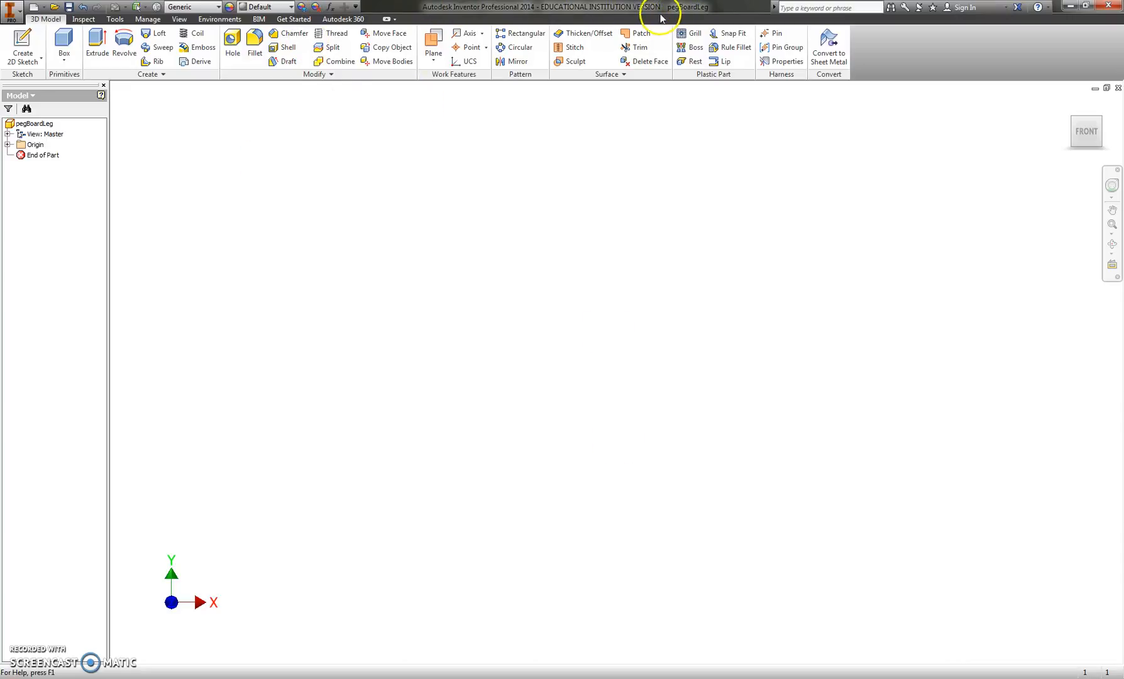
Start a sketch on the horizontal XZ plane and draw a 5.25 in vertical line up from the origin.
{"action": "left_click", "coordinate": [23, 43]}
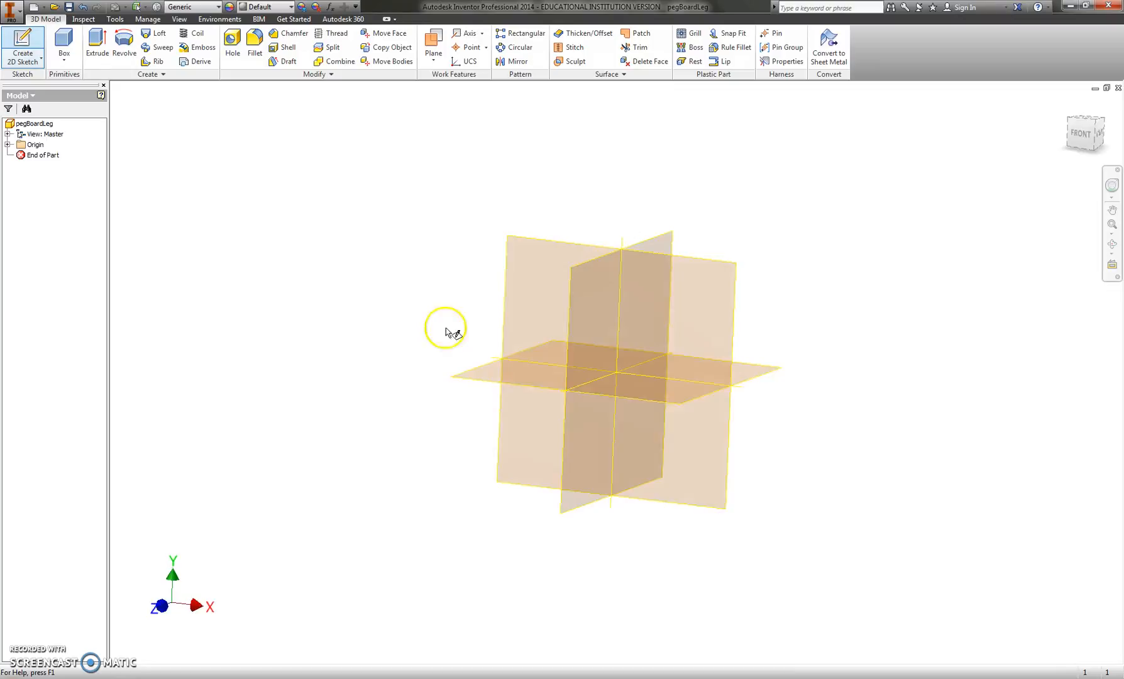
{"action": "left_click", "coordinate": [590, 410]}
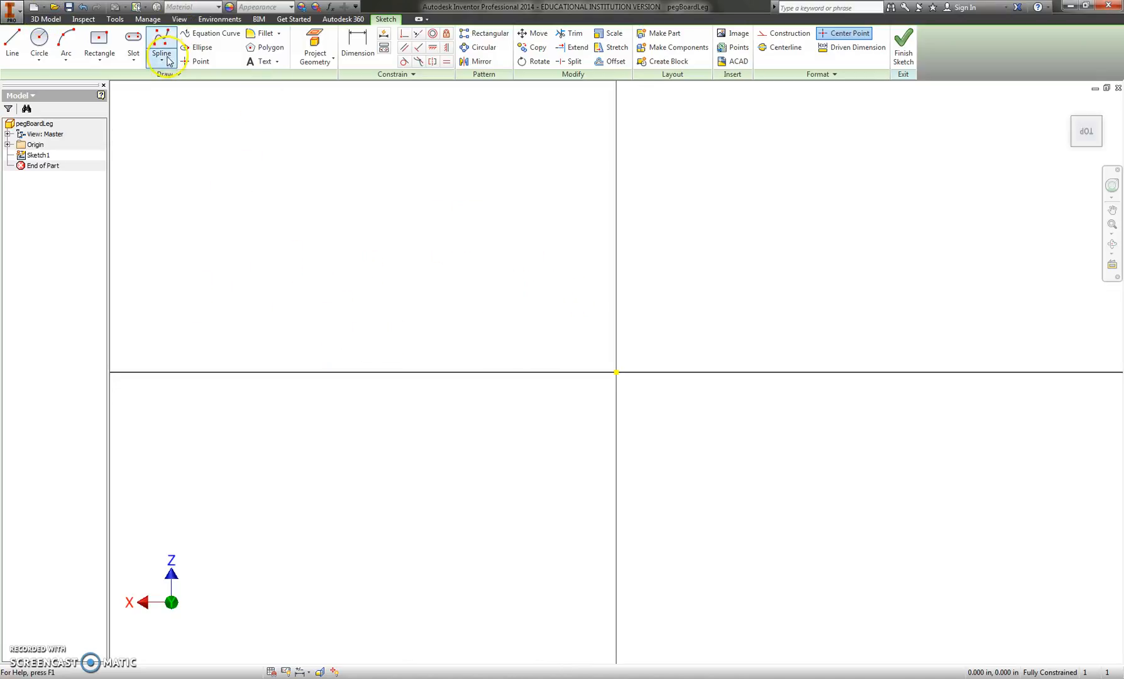
{"action": "left_click", "coordinate": [15, 44]}
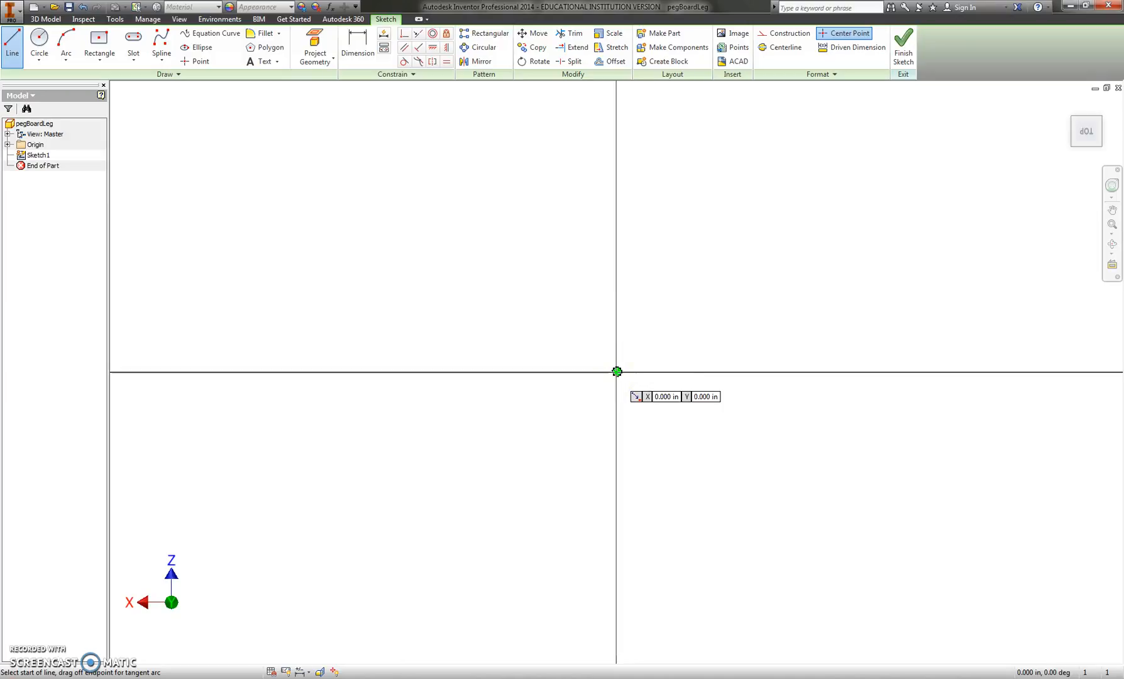
{"action": "mouse_move", "coordinate": [617, 371]}
{"action": "left_mouse_down"}
{"action": "mouse_move", "coordinate": [618, 193]}
{"action": "mouse_move", "coordinate": [601, 183]}
{"action": "left_mouse_up"}
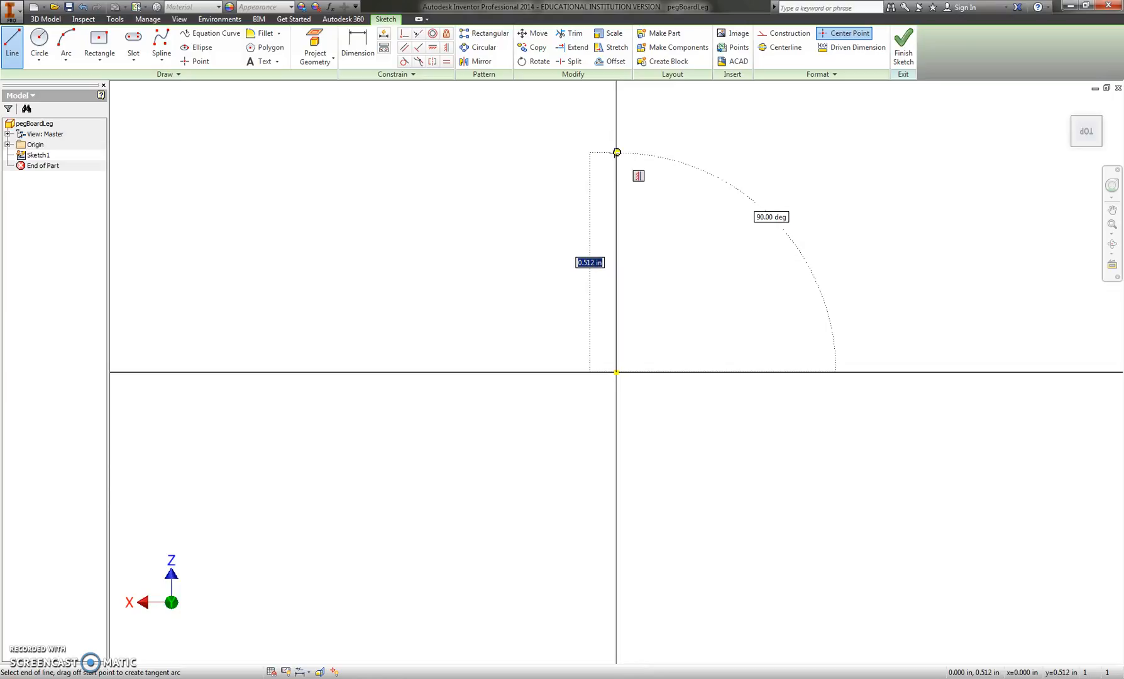
{"action": "type", "text": "5"}
{"action": "key", "text": "Return"}
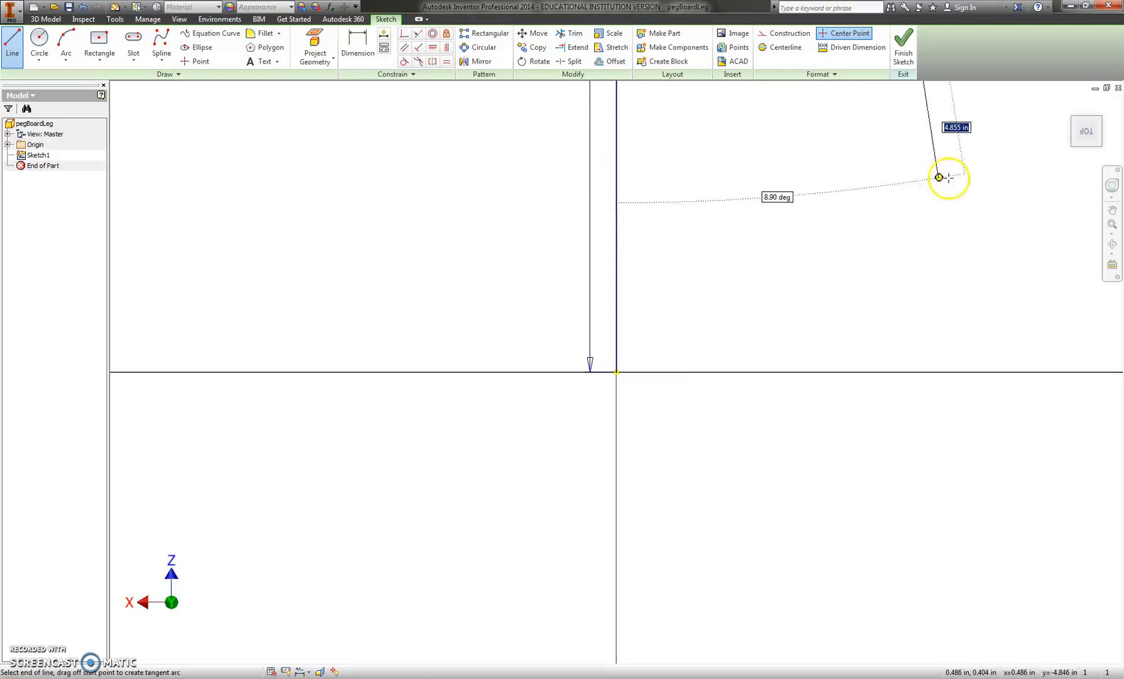
Continue the outline with a 0.75 in top edge toward positive X and a 2.25 in line straight down.
{"action": "left_click", "coordinate": [1088, 134]}
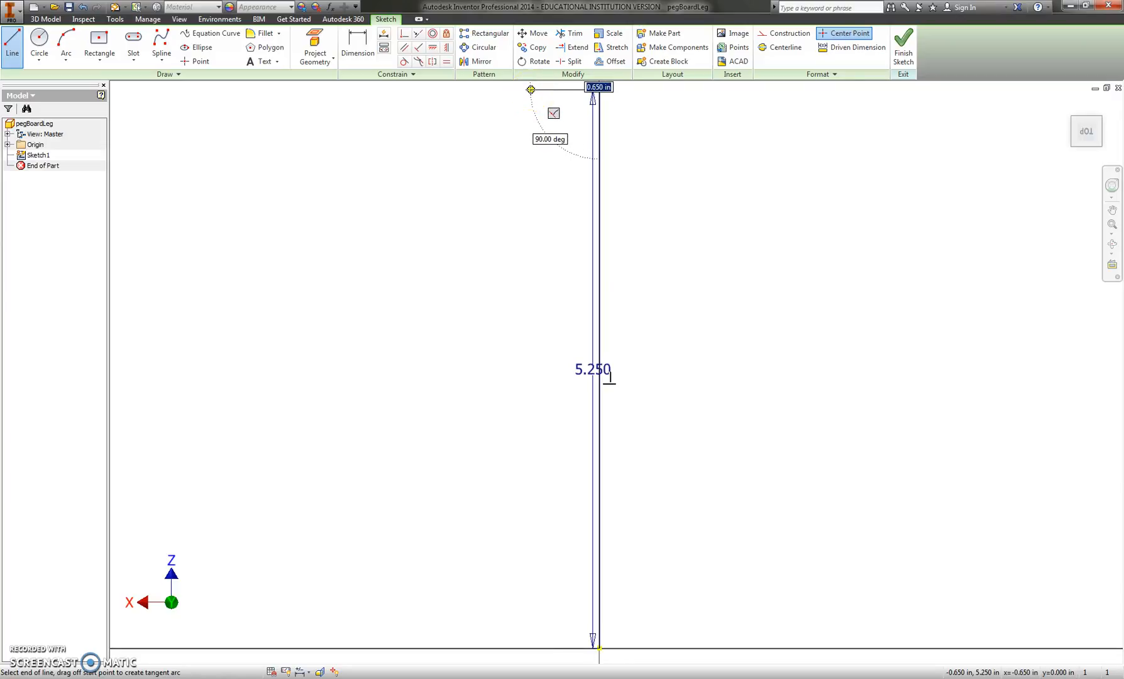
{"action": "type", "text": "3"}
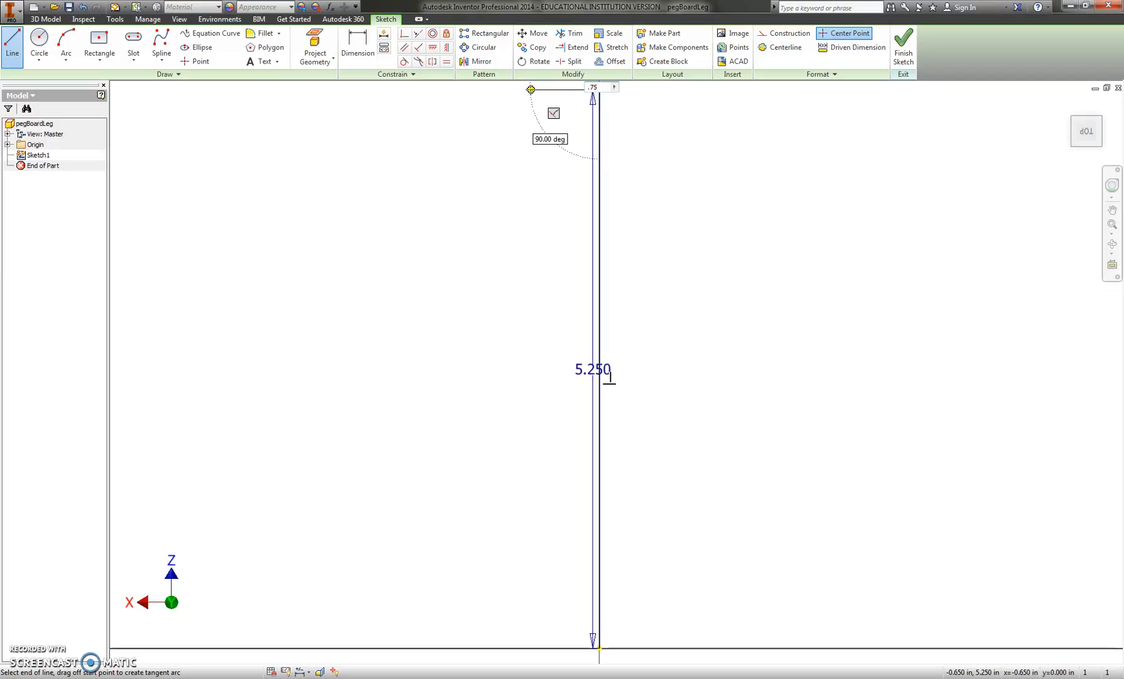
{"action": "key", "text": "Return"}
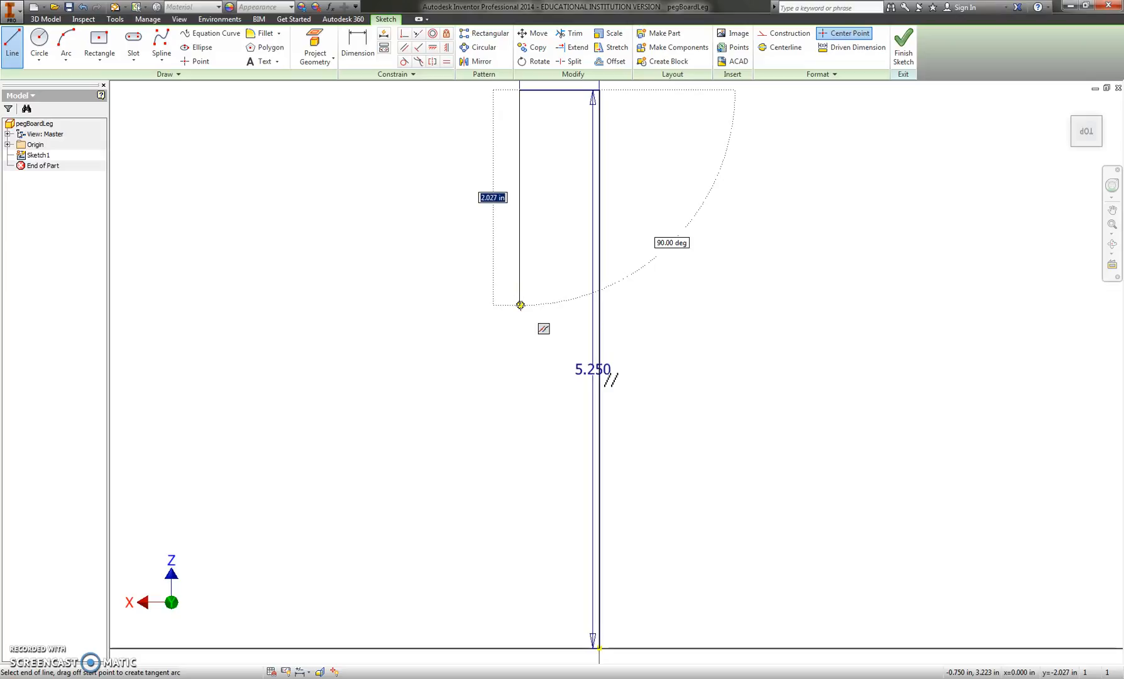
{"action": "type", "text": "2.25"}
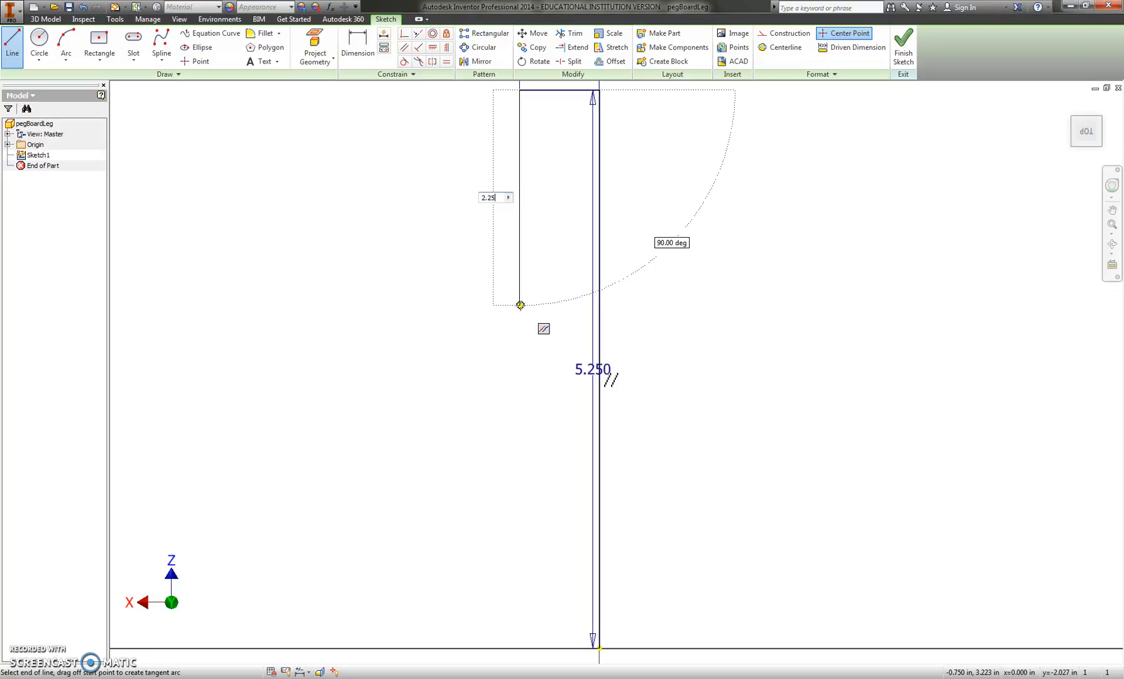
{"action": "key", "text": "Return"}
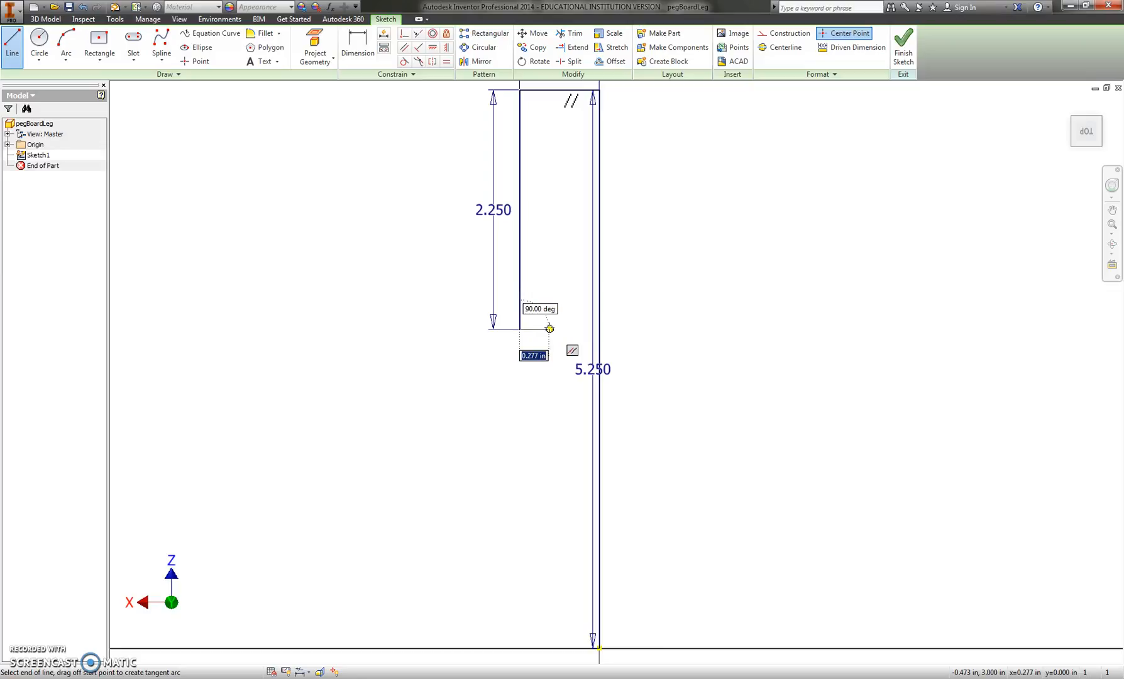
Draw the notch in the outline: 0.375 in inward, 0.75 in down and 0.375 in back out.
{"action": "type", "text": ".37"}
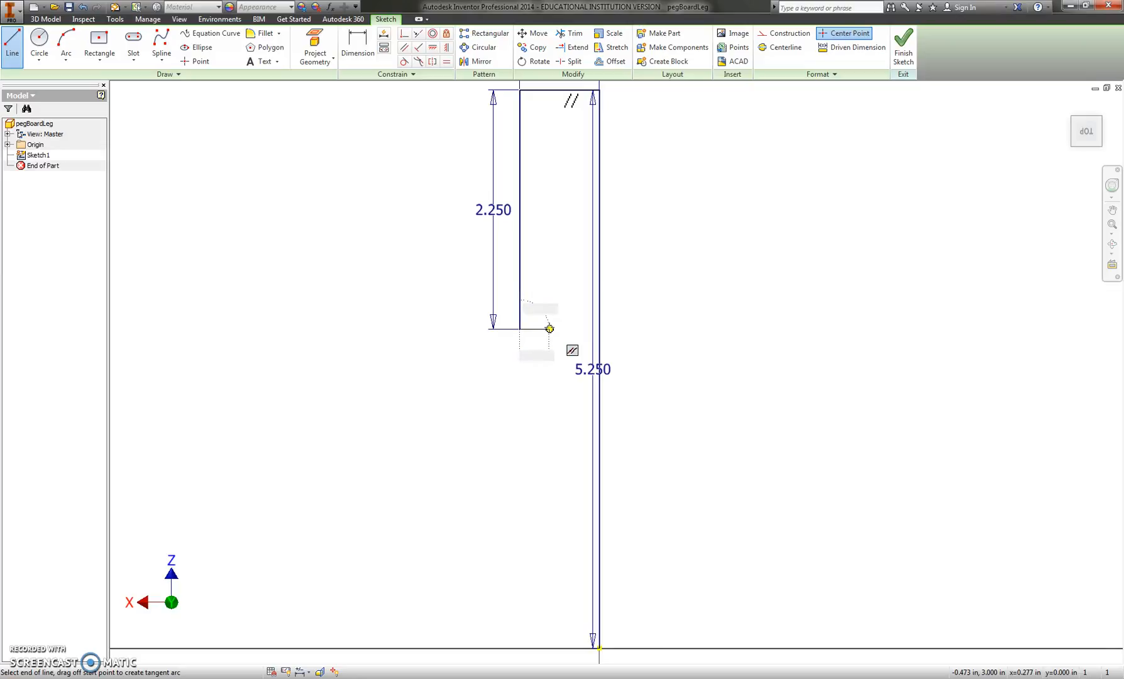
{"action": "type", "text": "5"}
{"action": "key", "text": "Return"}
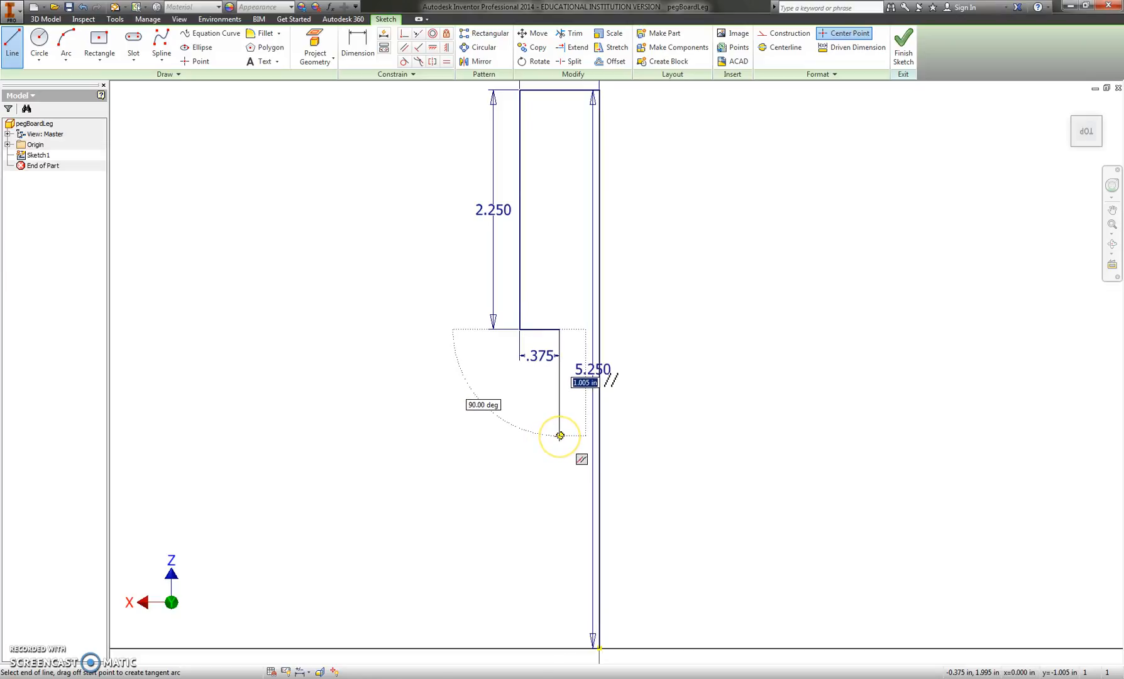
{"action": "type", "text": ".75"}
{"action": "key", "text": "Return"}
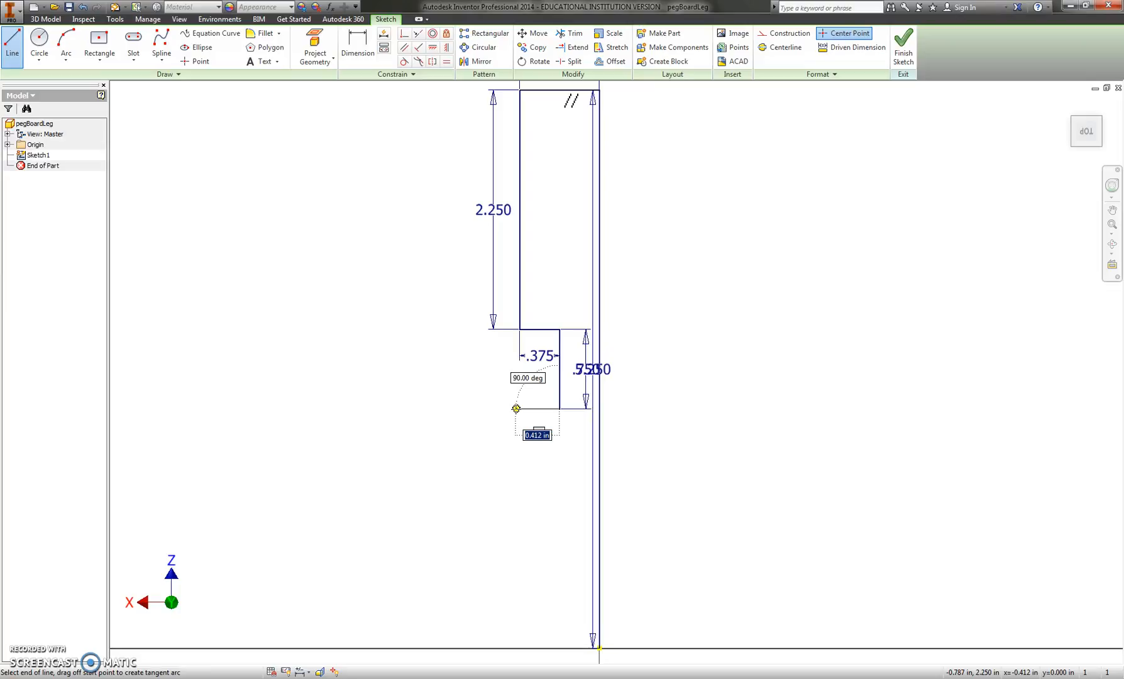
{"action": "type", "text": ".375"}
{"action": "key", "text": "Return"}
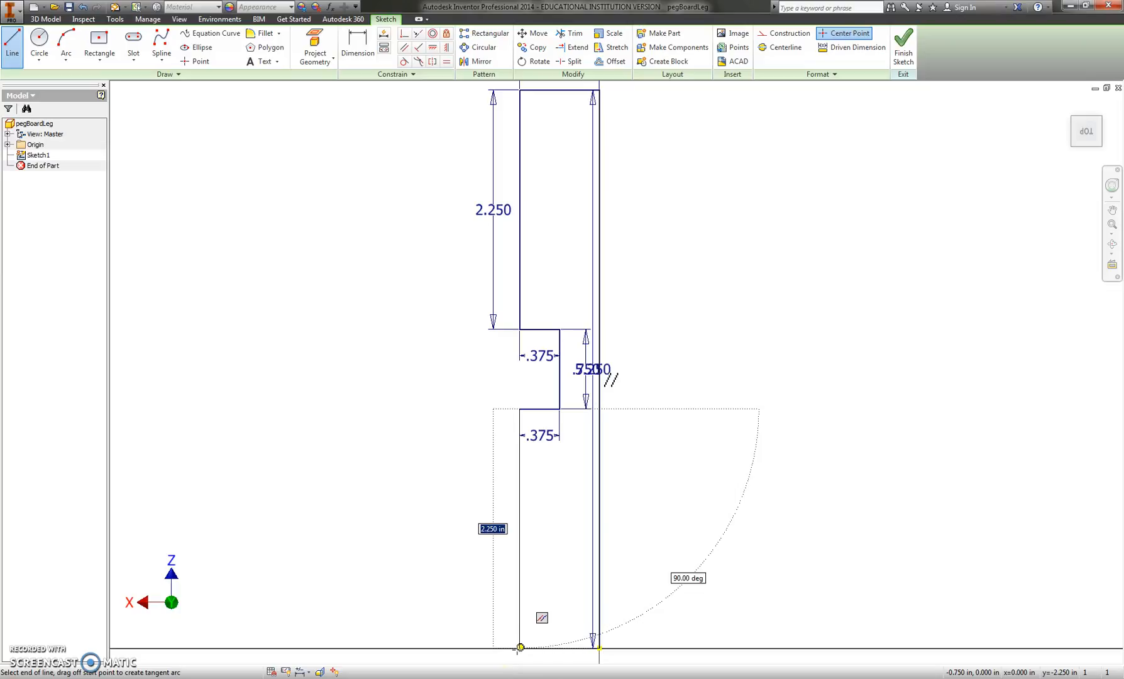
Close the outline with a 0.75 in bottom edge from the origin and a vertical line up to the notch's open end.
{"action": "left_click", "coordinate": [520, 647]}
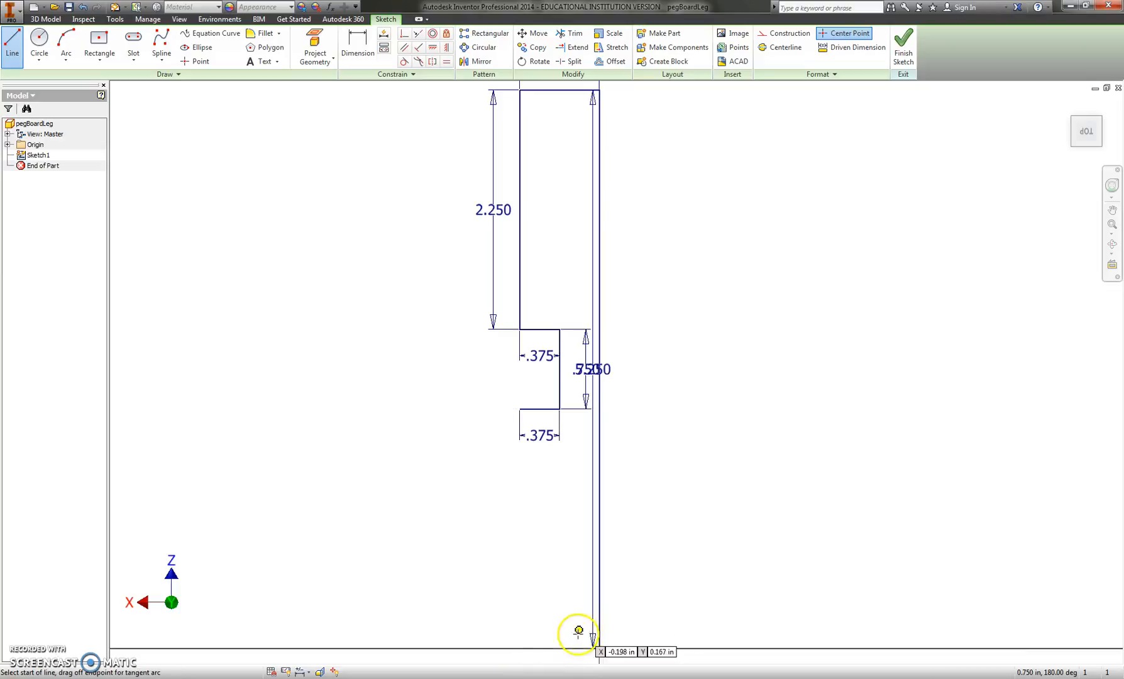
{"action": "left_click", "coordinate": [598, 647]}
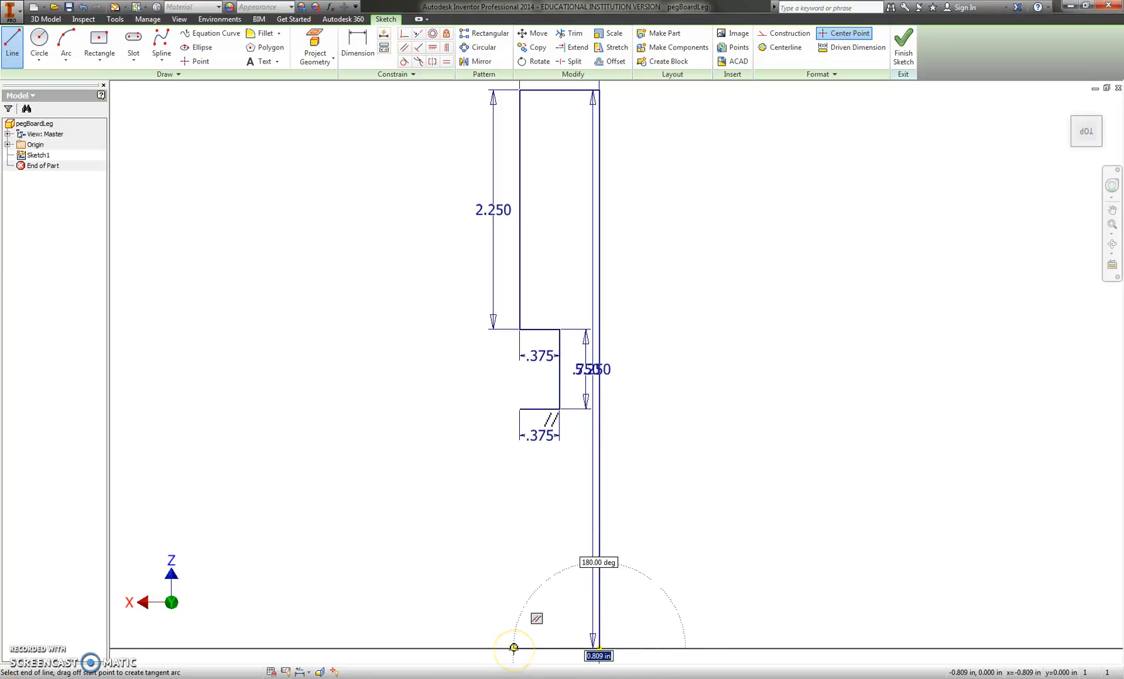
{"action": "type", "text": ".75"}
{"action": "key", "text": "Return"}
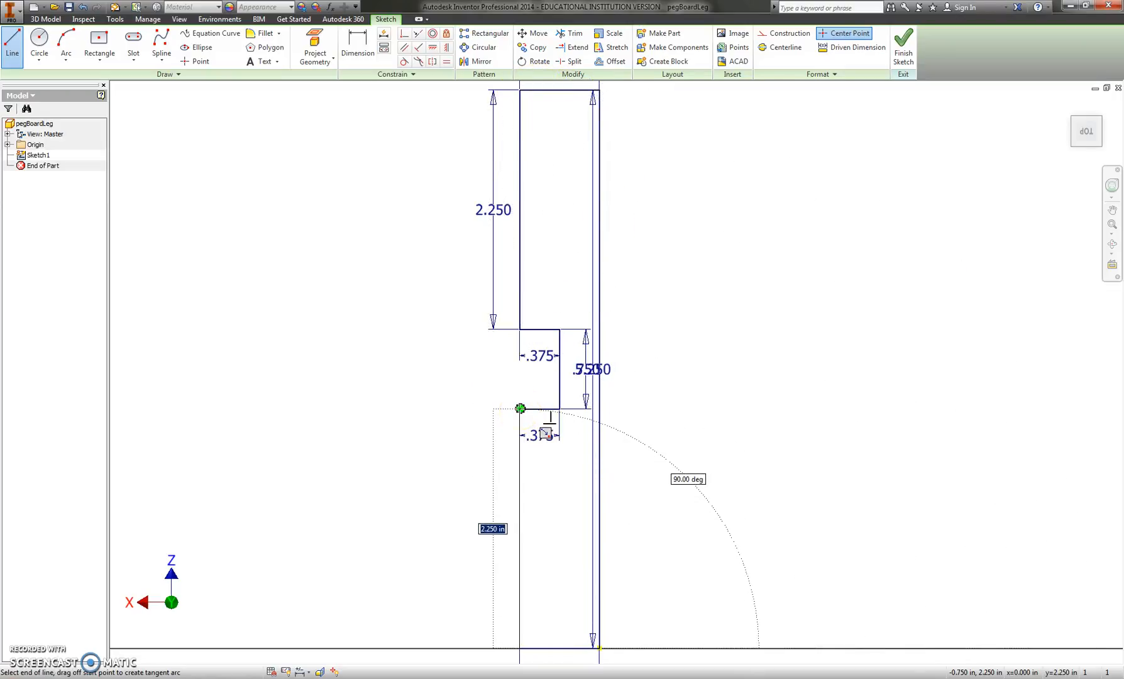
{"action": "left_click", "coordinate": [520, 408]}
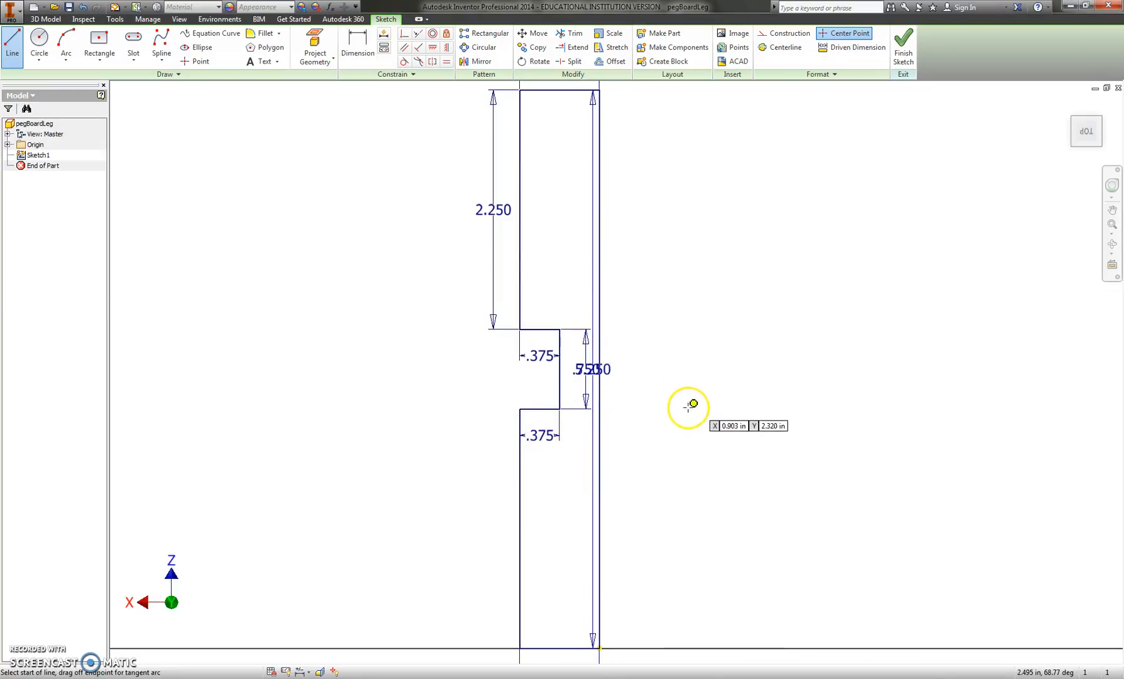
{"action": "right_click", "coordinate": [735, 337]}
{"action": "left_click", "coordinate": [768, 338]}
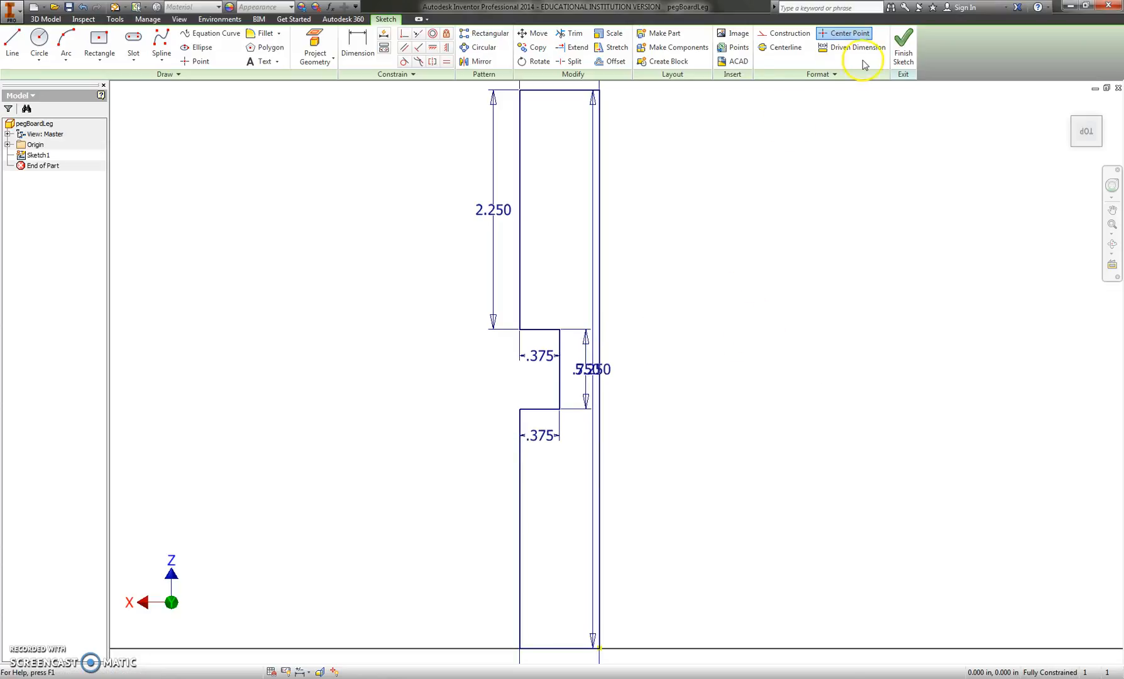
Finish the sketch and extrude the notched profile 3 in upward.
{"action": "left_click", "coordinate": [899, 55]}
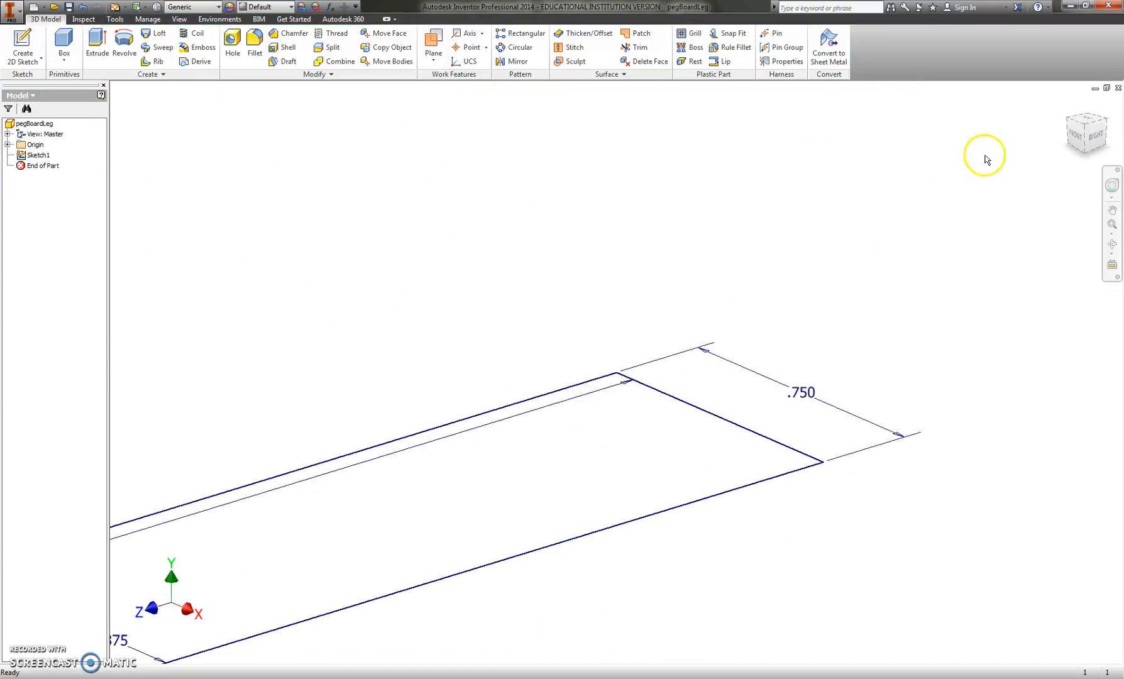
{"action": "left_click", "coordinate": [1066, 104]}
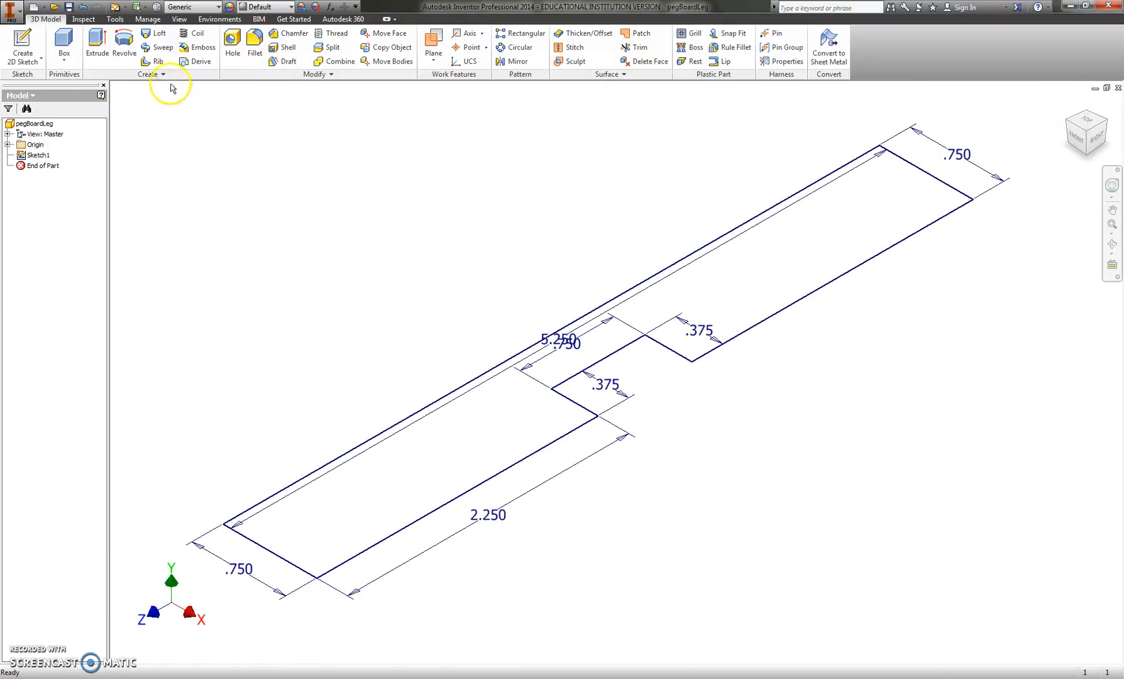
{"action": "left_click", "coordinate": [103, 56]}
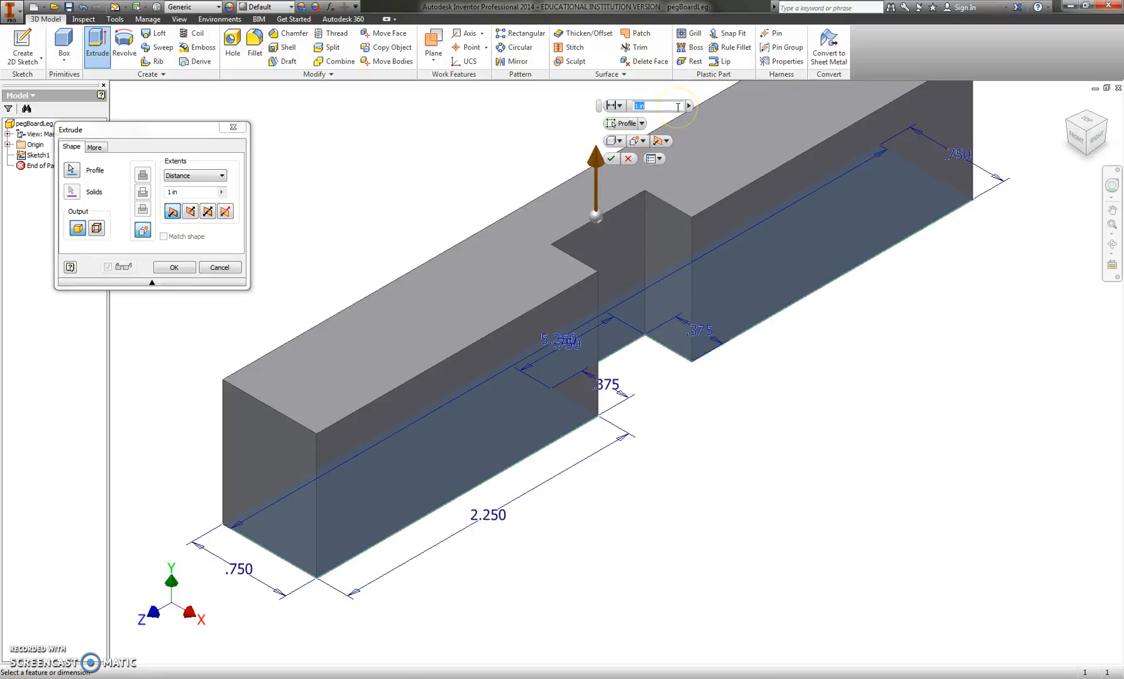
{"action": "left_click", "coordinate": [658, 105]}
{"action": "type", "text": "3"}
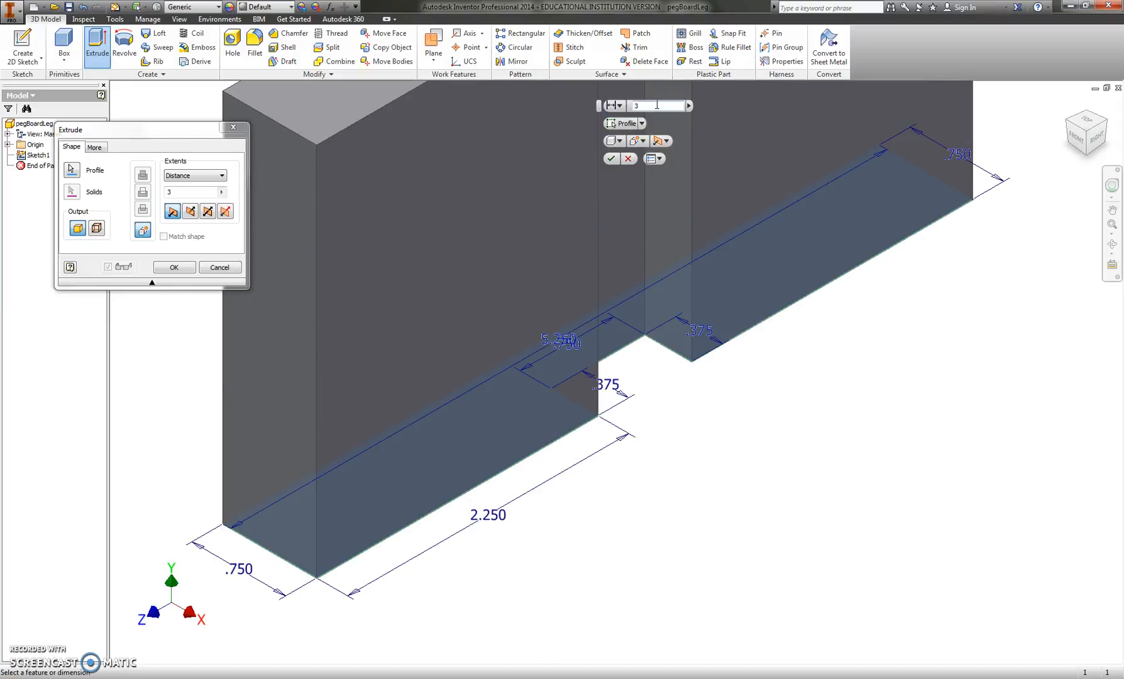
{"action": "key", "text": "Return"}
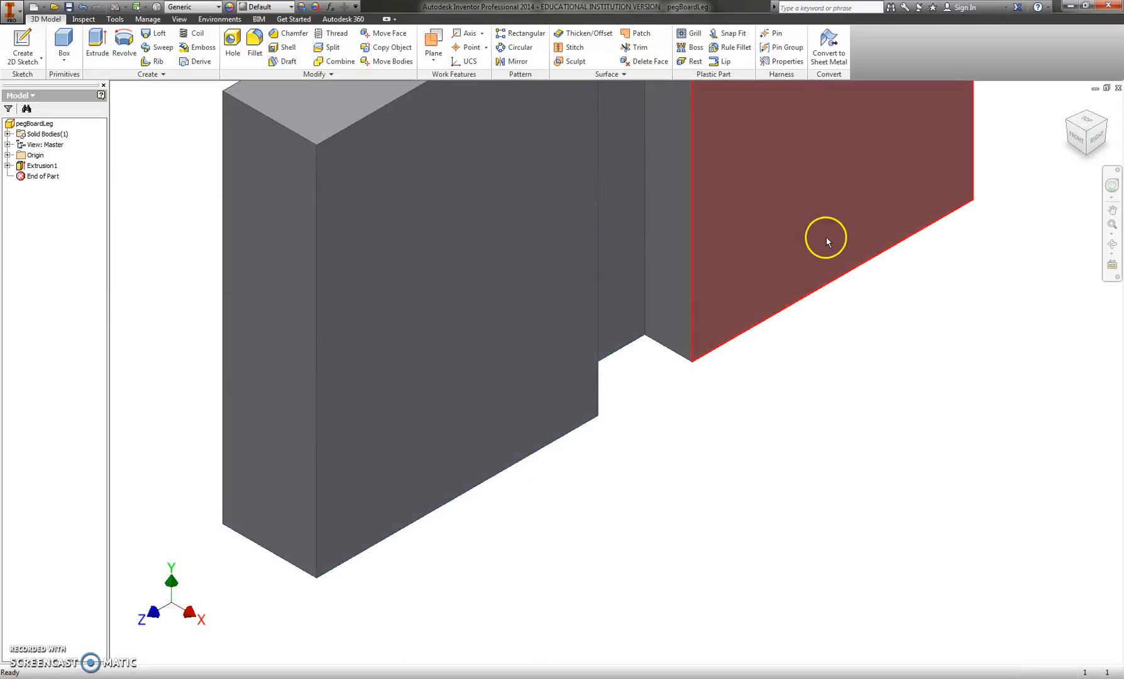
Save the extruded leg part.
{"action": "scroll", "coordinate": [829, 236], "scroll_direction": "down", "scroll_amount": 3}
{"action": "scroll", "coordinate": [838, 238], "scroll_direction": "down", "scroll_amount": 4}
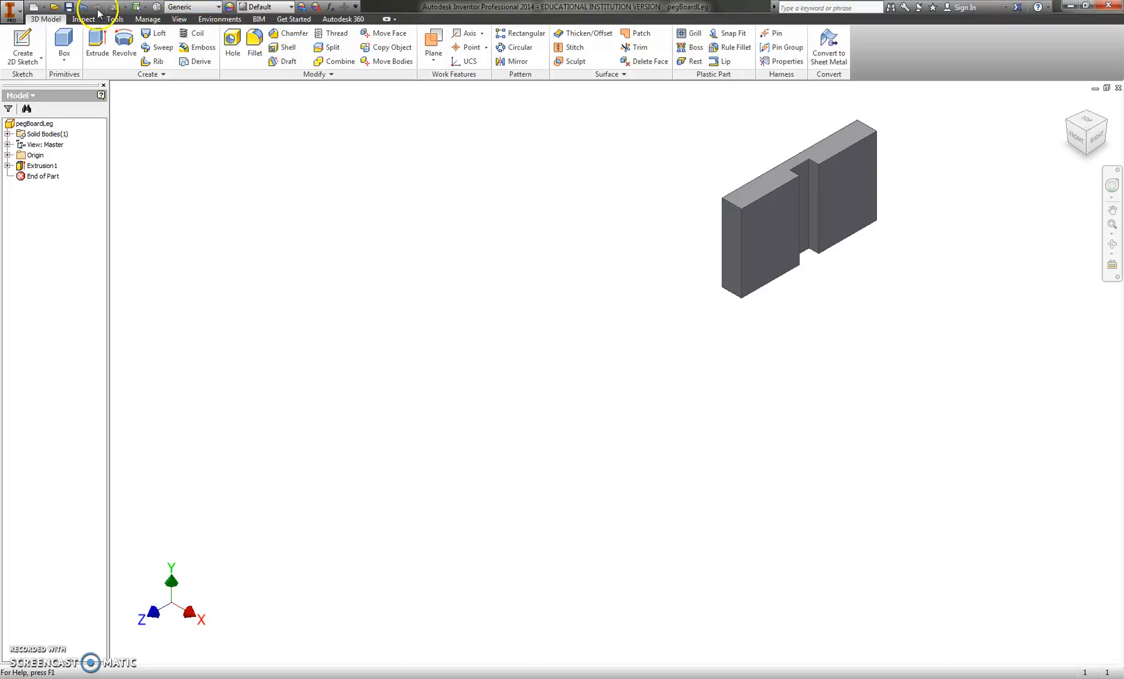
{"action": "left_click", "coordinate": [68, 8]}
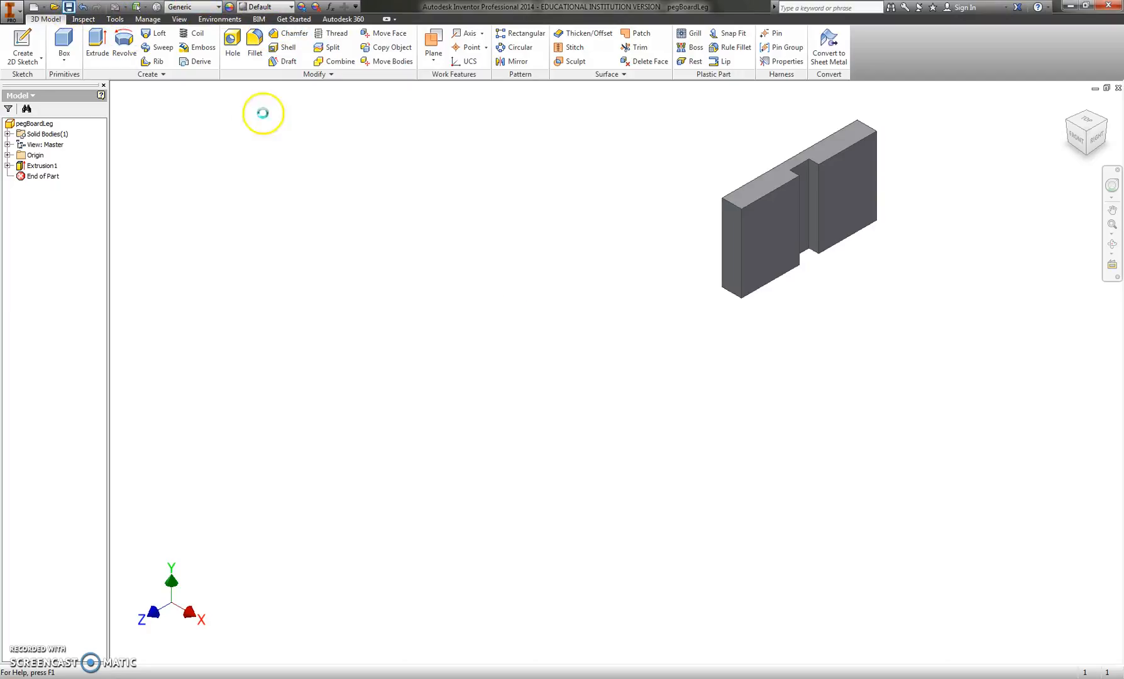